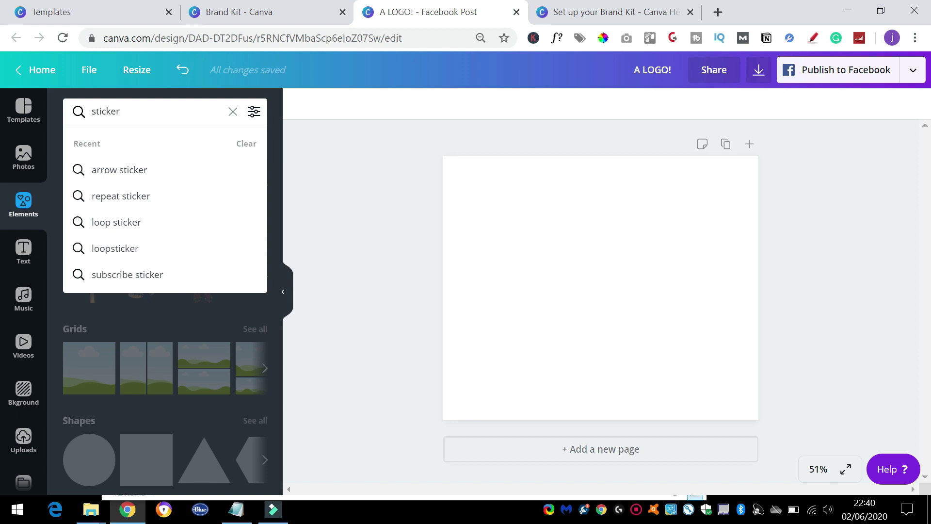
# - Place the LIKE thumbs-up word sticker in the middle of the page and add a second blank page
pyautogui.moveTo(277, 336); pyautogui.dragTo(279, 445)
pyautogui.moveTo(278, 329); pyautogui.dragTo(601, 277)
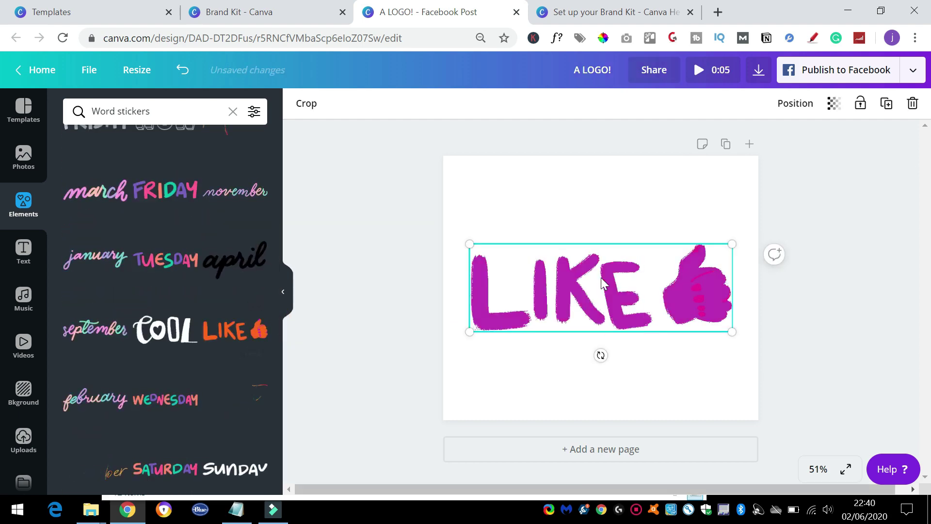
pyautogui.click(610, 455)
# - Search the elements for stickers and add the multicoloured chevron from the arrow stickers to page 2
pyautogui.tripleClick(129, 110)
pyautogui.write('stick')
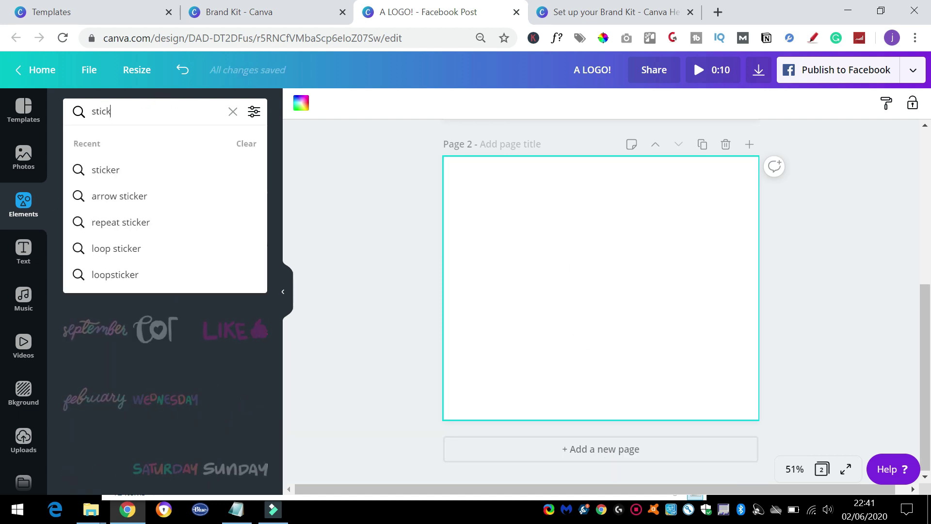
pyautogui.write('ers')
pyautogui.press('Return')
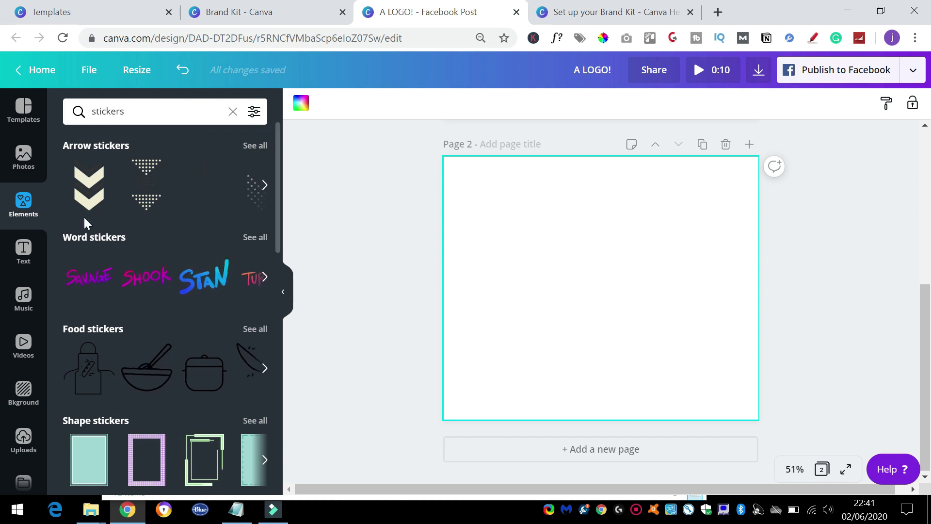
pyautogui.click(255, 146)
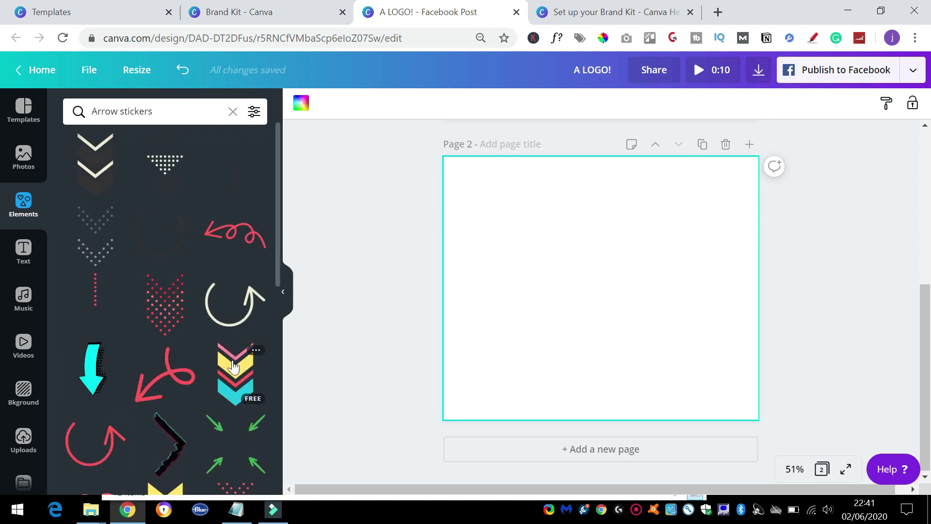
pyautogui.click(235, 373)
# - Download the design as a GIF
pyautogui.click(758, 69)
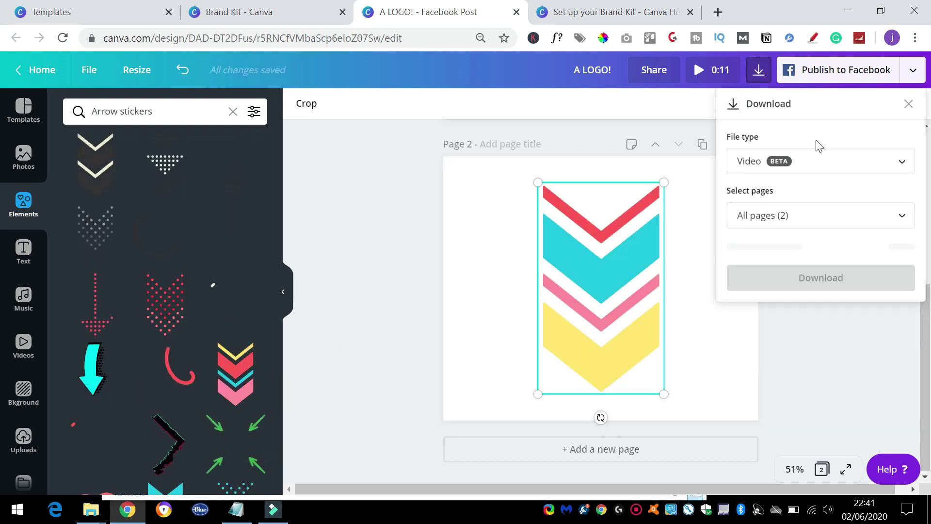
pyautogui.click(816, 158)
pyautogui.click(815, 235)
pyautogui.click(821, 243)
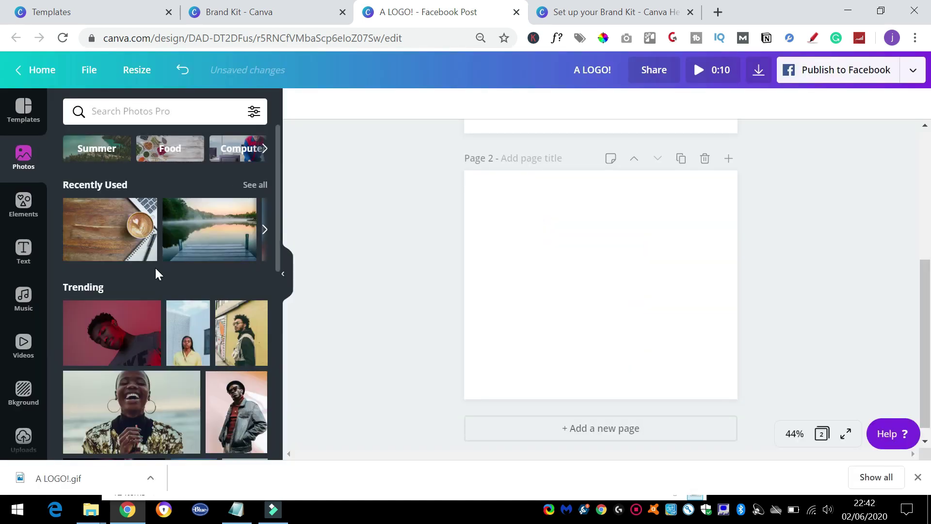
# - Add the recently used coffee-on-wood photo to page 2 and enlarge it to fill the page
pyautogui.click(143, 250)
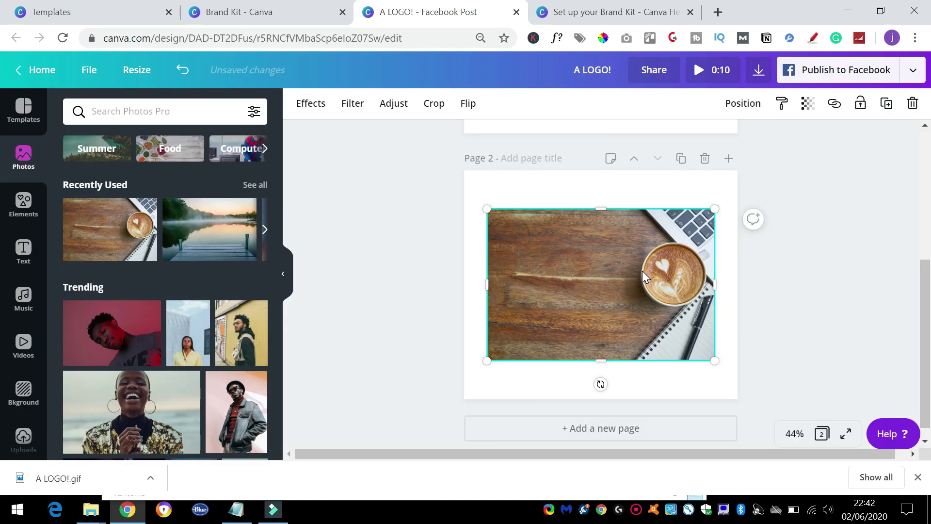
pyautogui.moveTo(642, 271); pyautogui.dragTo(565, 216)
pyautogui.moveTo(638, 305); pyautogui.dragTo(825, 424)
pyautogui.moveTo(672, 312); pyautogui.dragTo(629, 311)
pyautogui.click(398, 257)
# - Add the "cold, smooth & tasty." font combination and move it onto the wooden area left of the cup
pyautogui.click(23, 251)
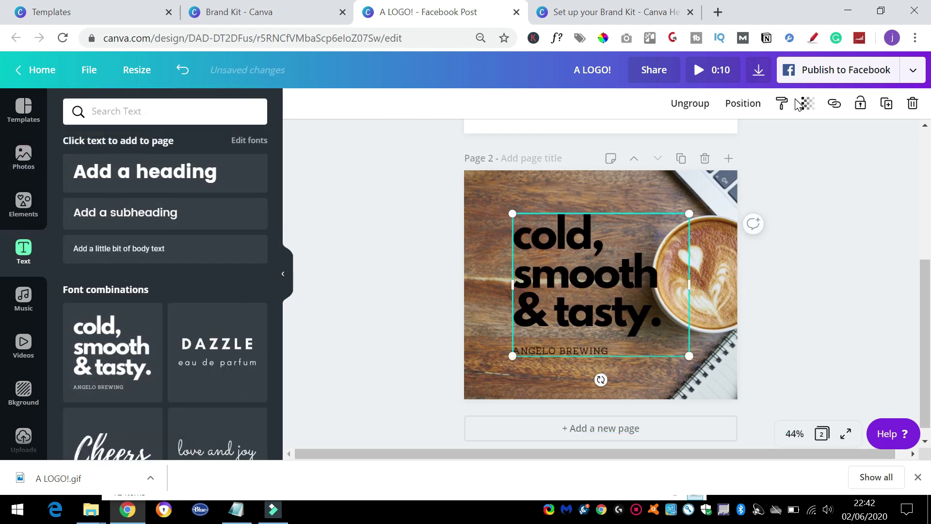
pyautogui.moveTo(559, 290); pyautogui.dragTo(534, 268)
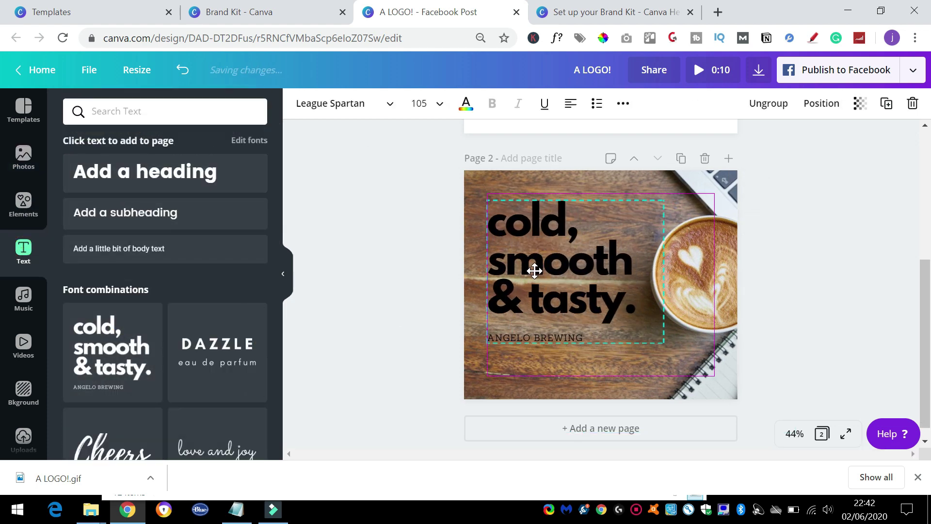
pyautogui.click(396, 250)
# - Add the cyan down-arrow sticker to the coffee design and shrink it to about half size
pyautogui.click(24, 201)
pyautogui.click(28, 154)
pyautogui.click(23, 201)
pyautogui.click(92, 368)
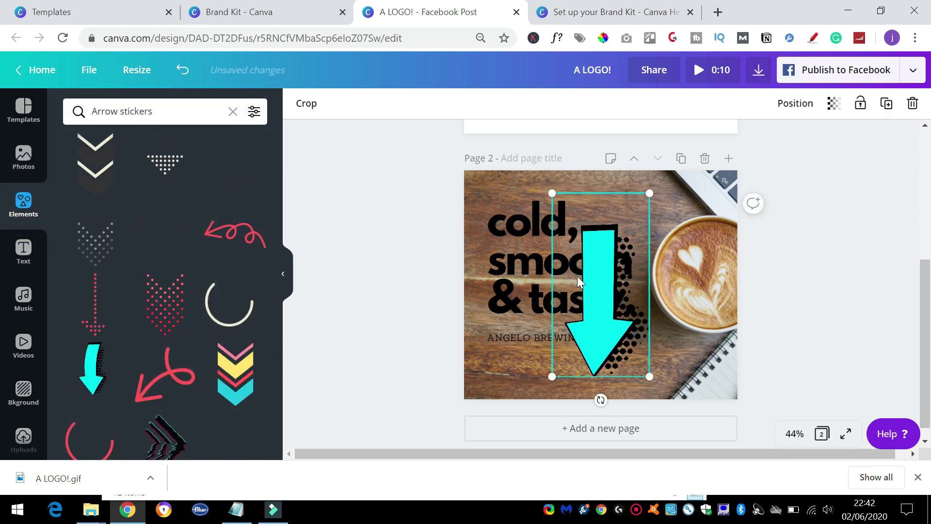
pyautogui.moveTo(649, 377); pyautogui.dragTo(589, 279)
# - Move the text group down the page and place the cyan arrow above it near the upper-left corner
pyautogui.click(532, 310)
pyautogui.moveTo(531, 309); pyautogui.dragTo(516, 345)
pyautogui.click(566, 220)
pyautogui.moveTo(565, 219); pyautogui.dragTo(510, 210)
# - Download the coffee design as an animation with the Slide style in Movie (MP4) format
pyautogui.click(758, 70)
pyautogui.click(814, 161)
pyautogui.click(803, 267)
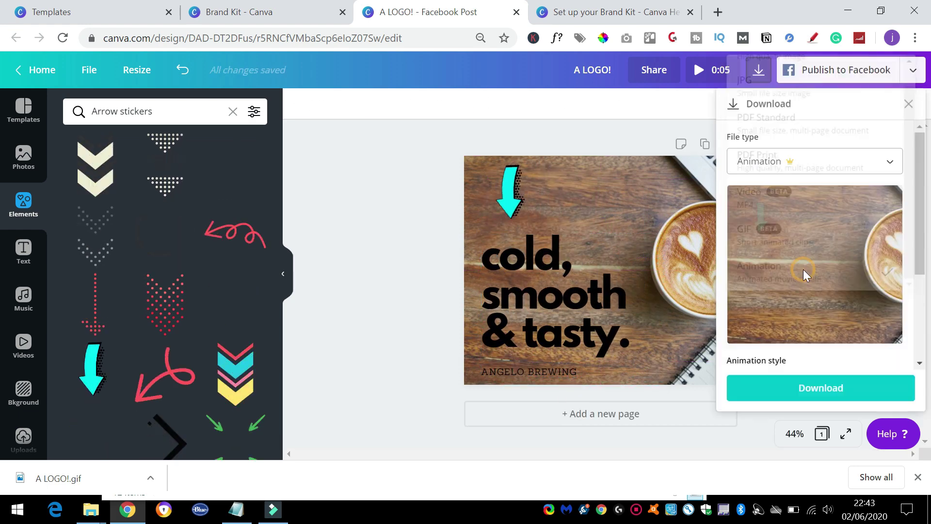
pyautogui.scroll(-3, 825, 271)
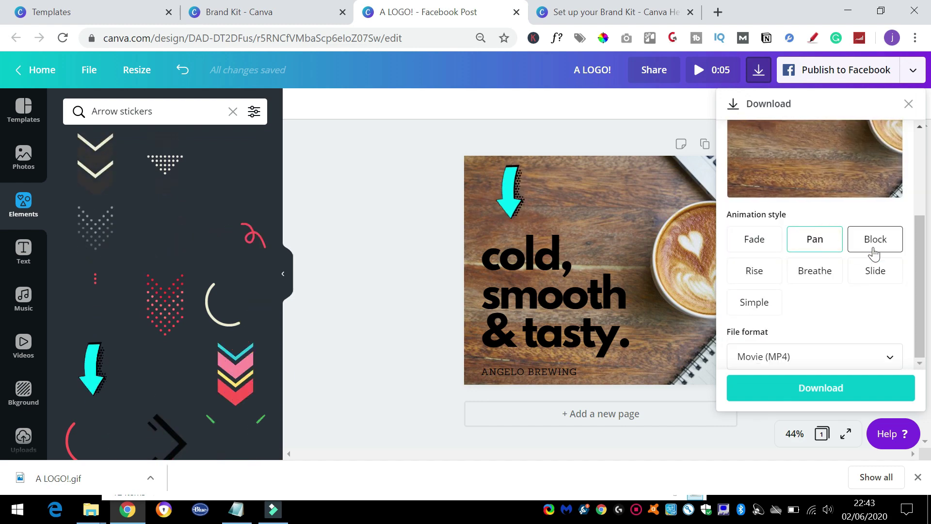
pyautogui.click(861, 271)
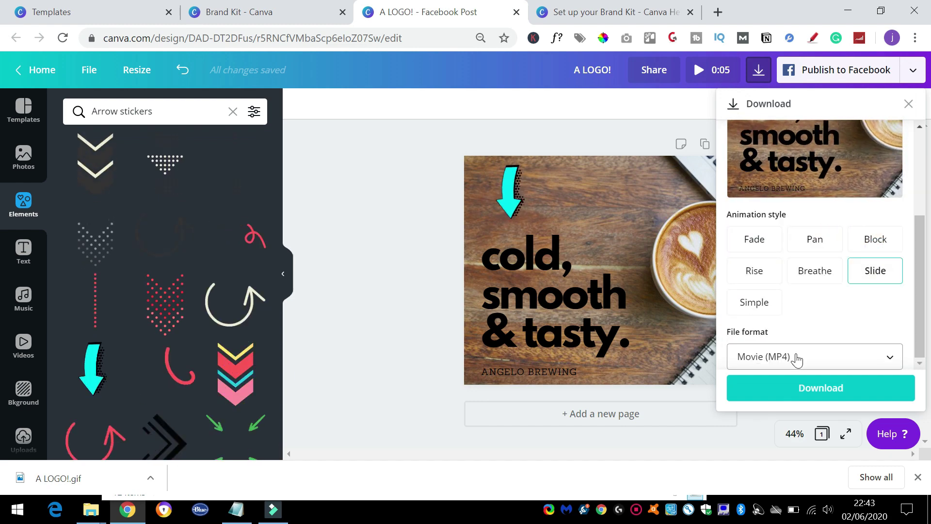
pyautogui.click(801, 387)
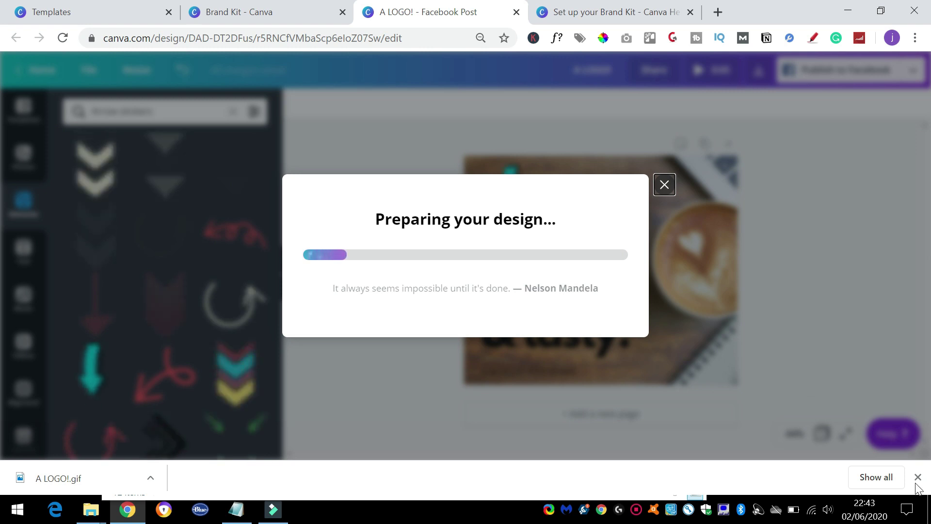
pyautogui.rightClick(637, 509)
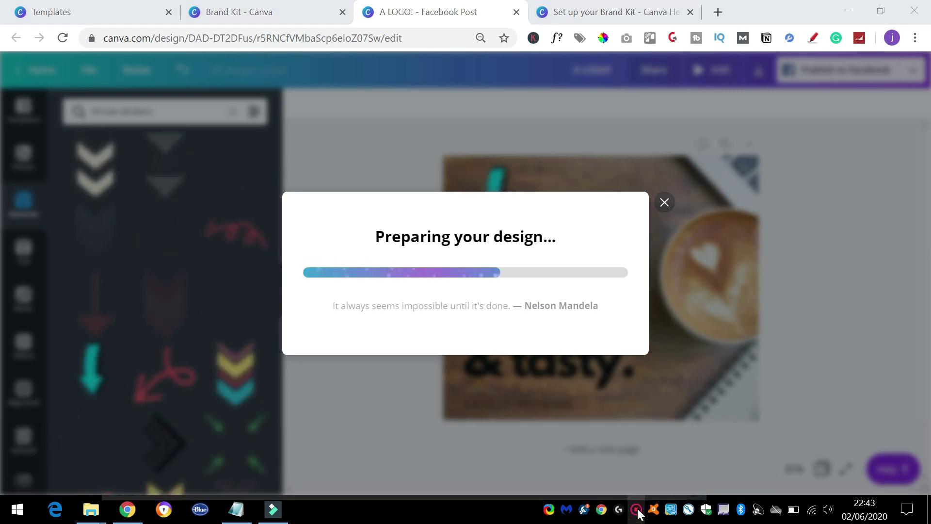
pyautogui.click(661, 493)
pyautogui.click(766, 493)
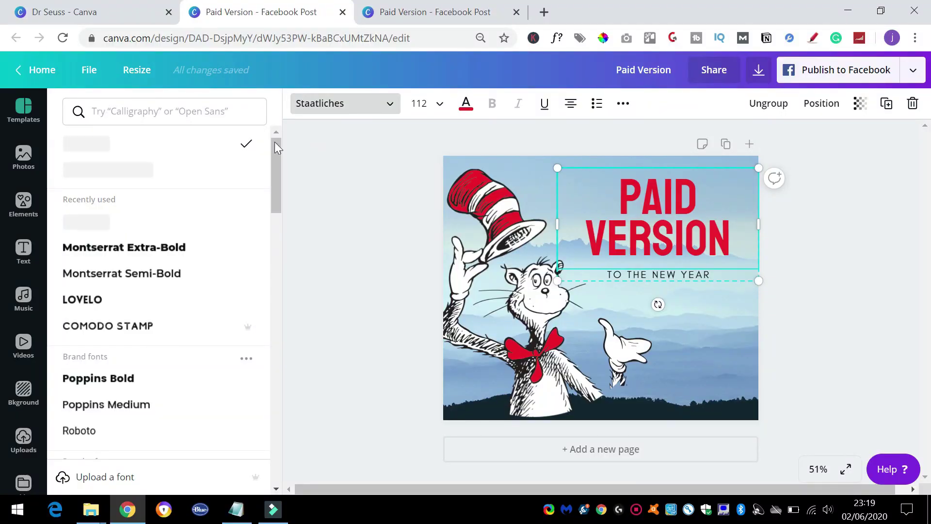
pyautogui.moveTo(272, 148); pyautogui.dragTo(276, 386)
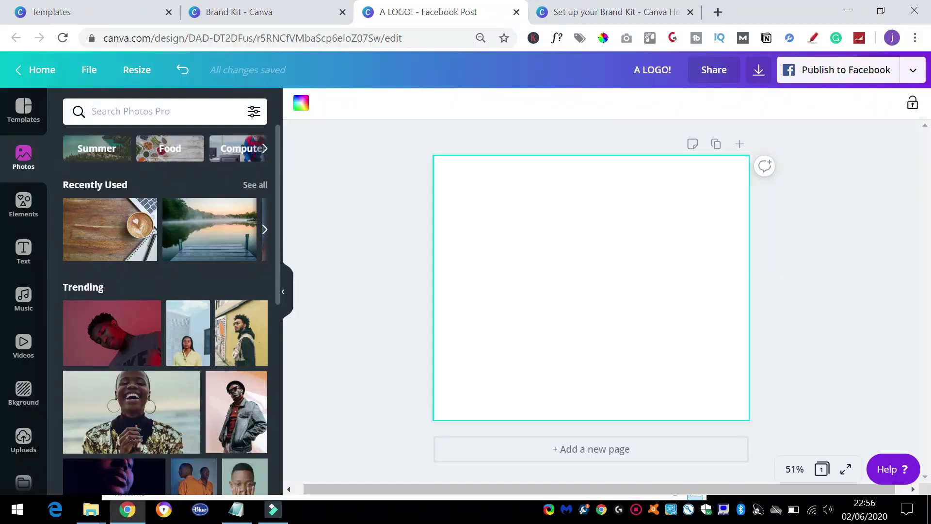
# - Search the photos for "beach" and browse the results
pyautogui.click(160, 111)
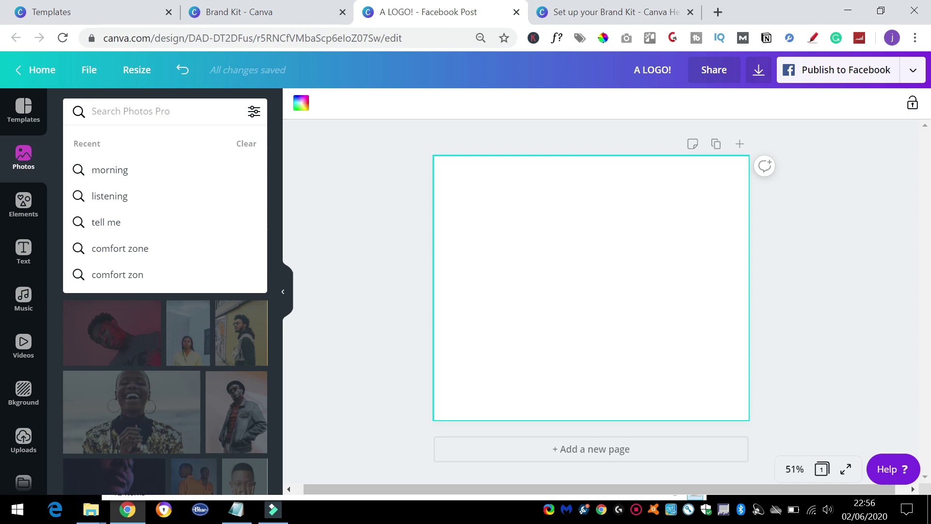
pyautogui.write('beach')
pyautogui.press('Return')
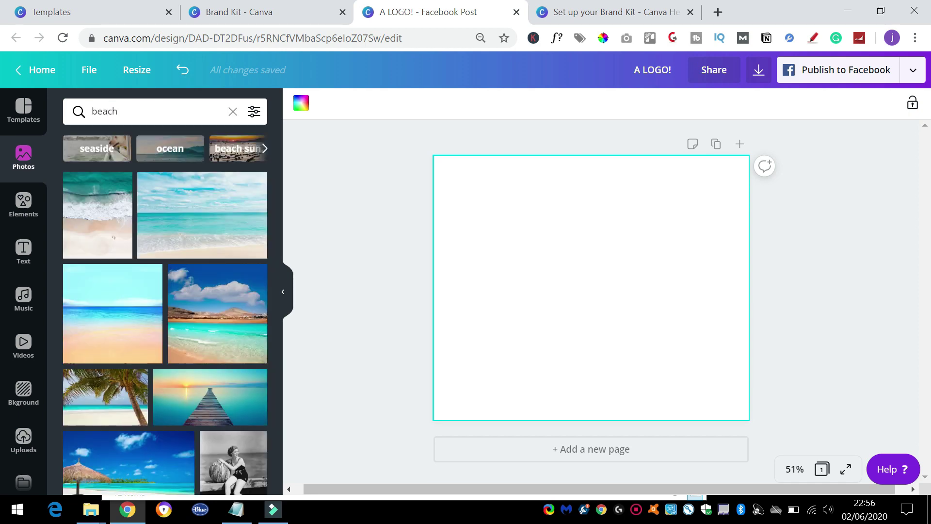
pyautogui.moveTo(275, 138); pyautogui.dragTo(279, 469)
# - Search the photos for "city" and limit the results to Pro images
pyautogui.click(159, 115)
pyautogui.write('city')
pyautogui.press('Return')
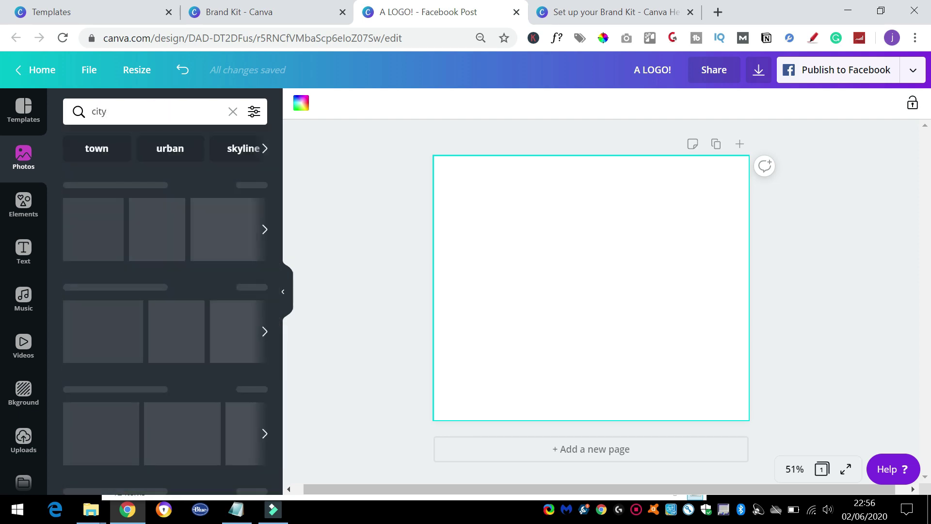
pyautogui.moveTo(274, 145); pyautogui.dragTo(286, 199)
pyautogui.click(255, 112)
pyautogui.click(87, 383)
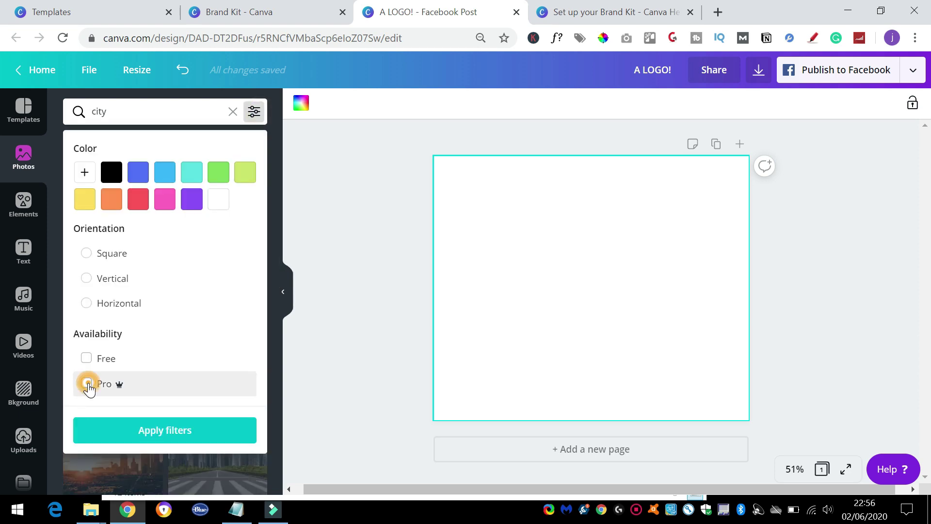
pyautogui.click(169, 435)
pyautogui.moveTo(277, 225); pyautogui.dragTo(280, 340)
# - Add a green colour filter to the city photo results
pyautogui.click(254, 111)
pyautogui.click(216, 172)
pyautogui.click(179, 431)
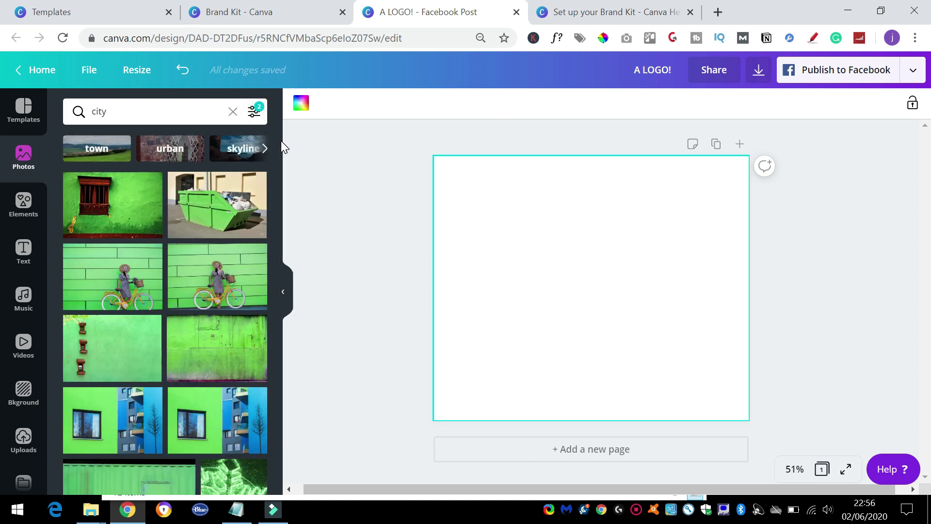
# - Add the green coastal city photo and enlarge it from the upper-left corner to cover the whole page
pyautogui.moveTo(279, 143); pyautogui.dragTo(274, 283)
pyautogui.click(197, 252)
pyautogui.moveTo(615, 297); pyautogui.dragTo(567, 243)
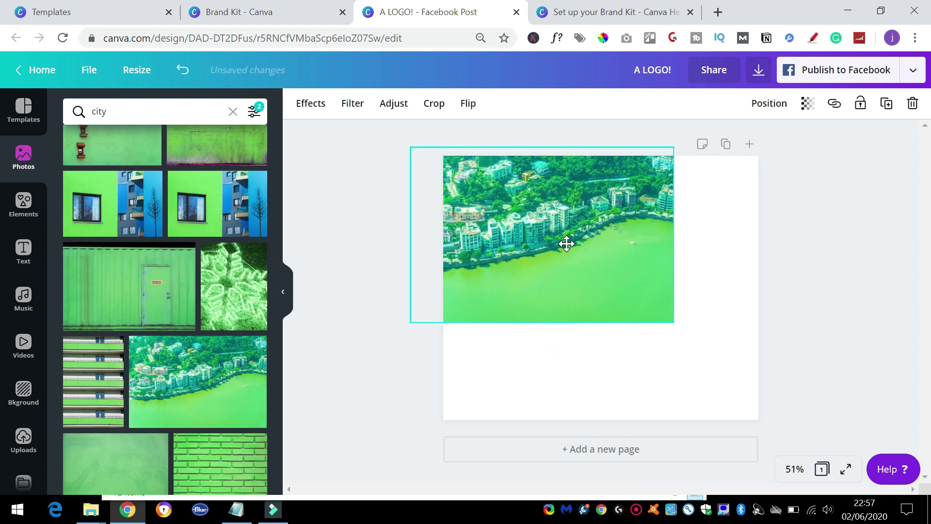
pyautogui.moveTo(672, 322); pyautogui.dragTo(864, 440)
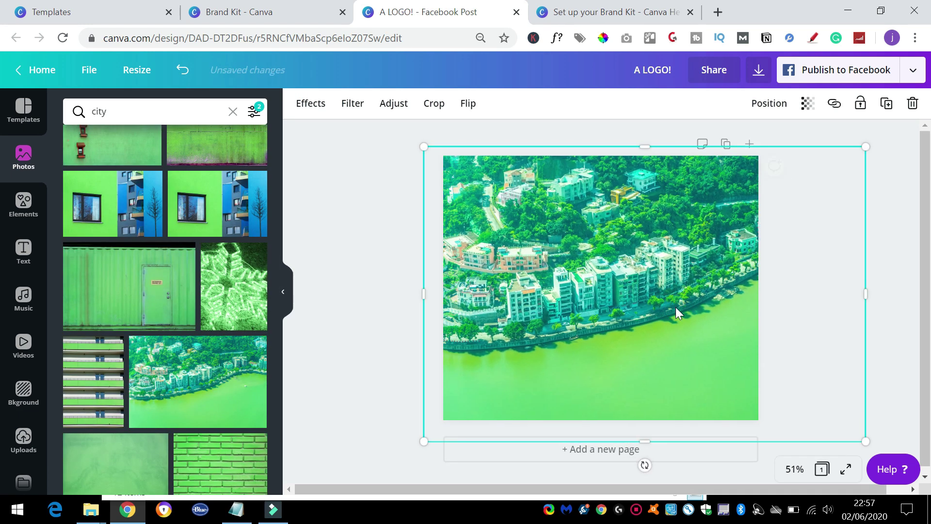
pyautogui.click(351, 239)
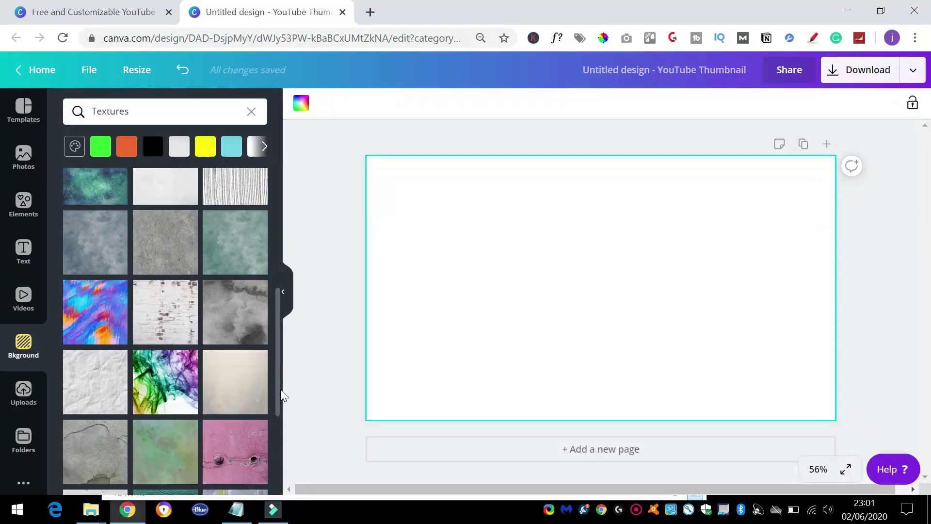
# - Set the white brick texture as the thumbnail background and recolour it with the palette's bright green
pyautogui.click(164, 296)
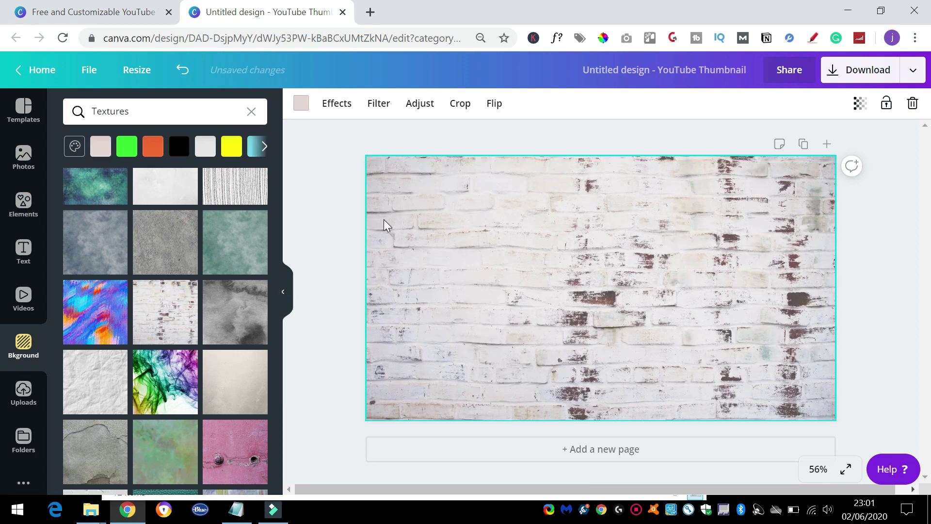
pyautogui.click(301, 103)
pyautogui.click(76, 302)
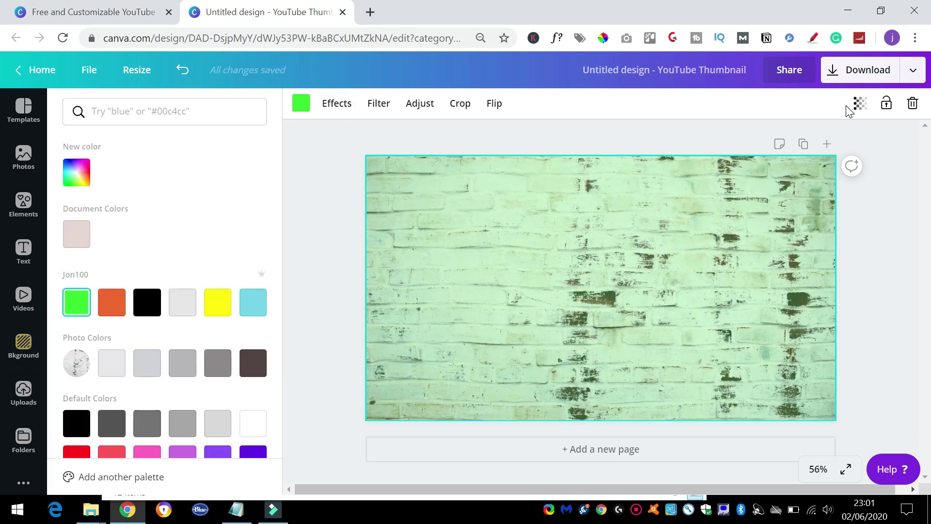
# - Adjust the brick background's transparency to make the green tint stronger
pyautogui.click(860, 103)
pyautogui.moveTo(806, 138); pyautogui.dragTo(777, 138)
pyautogui.press('Escape')
# - Add the uploaded Cat in the Hat image to the thumbnail
pyautogui.click(24, 394)
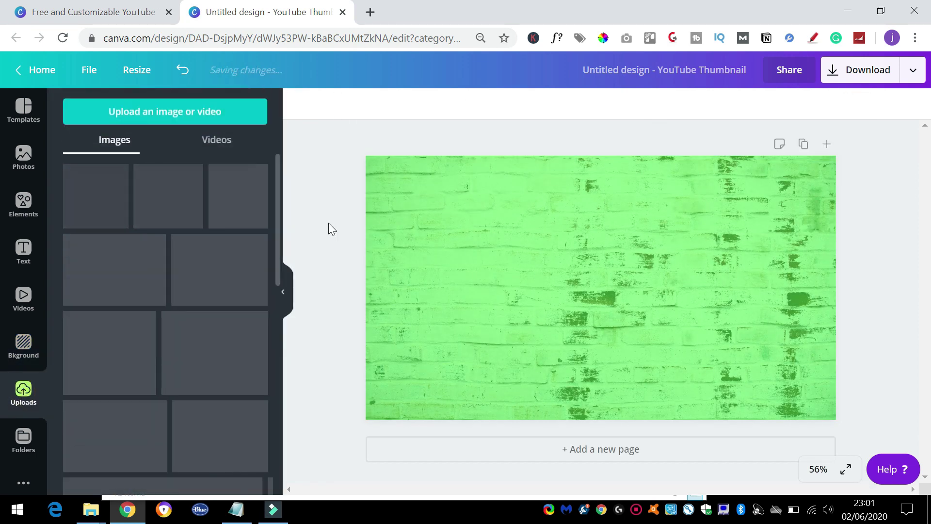
pyautogui.click(97, 194)
# - Add the "Cheers to the new year" font combination and move it to the thumbnail's upper right
pyautogui.click(23, 251)
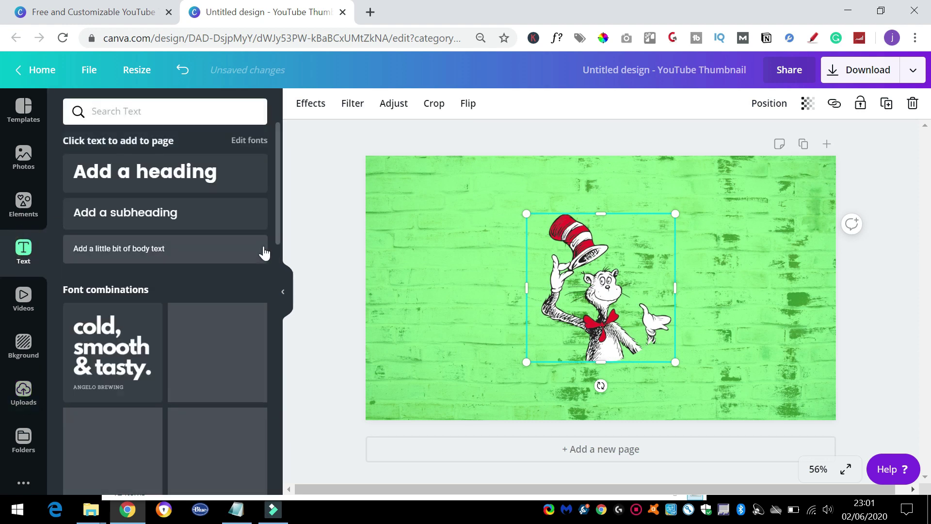
pyautogui.scroll(-3, 272, 243)
pyautogui.click(112, 305)
pyautogui.moveTo(625, 270); pyautogui.dragTo(706, 228)
# - Move the Cat in the Hat to the thumbnail's left side and enlarge it to nearly full height
pyautogui.moveTo(602, 290); pyautogui.dragTo(438, 332)
pyautogui.moveTo(513, 256); pyautogui.dragTo(604, 154)
# - Enlarge the Cheers text group to font size 148 and colour the word "Cheers" red
pyautogui.click(711, 231)
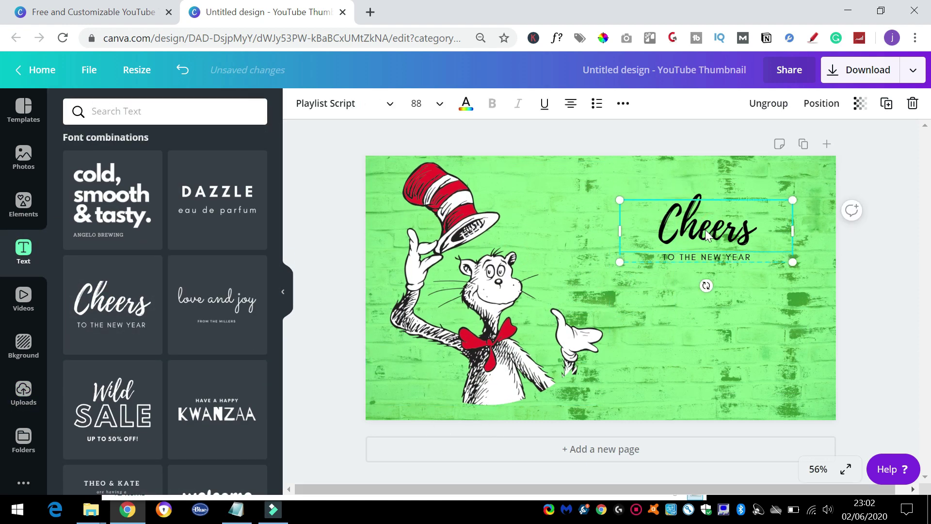
pyautogui.moveTo(556, 293); pyautogui.dragTo(504, 294)
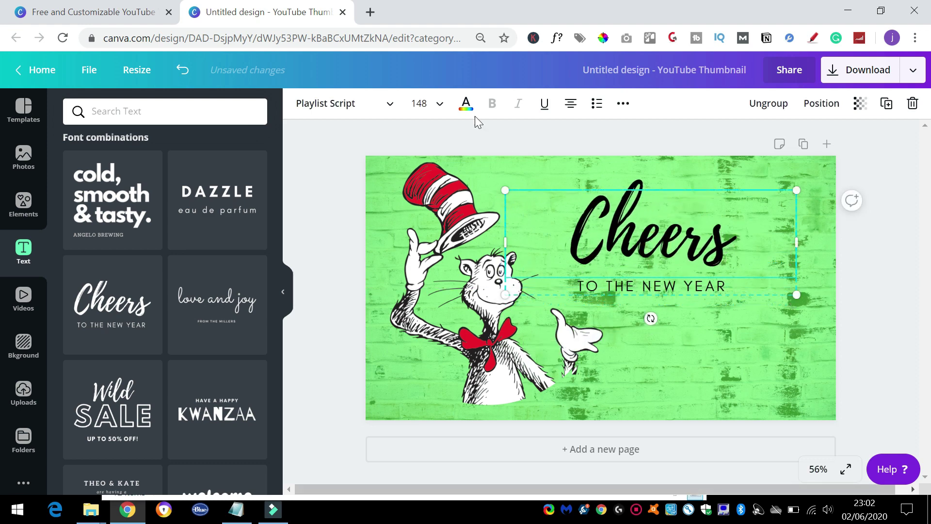
pyautogui.click(465, 103)
pyautogui.click(111, 400)
pyautogui.click(182, 400)
pyautogui.click(703, 286)
# - Replace the green brick background with the mottled teal texture
pyautogui.click(531, 183)
pyautogui.click(23, 345)
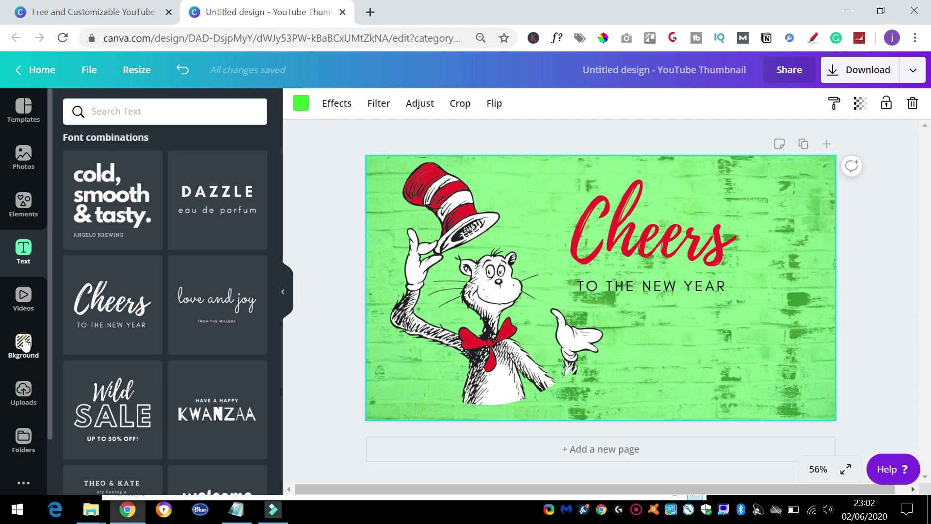
pyautogui.click(154, 237)
pyautogui.click(228, 245)
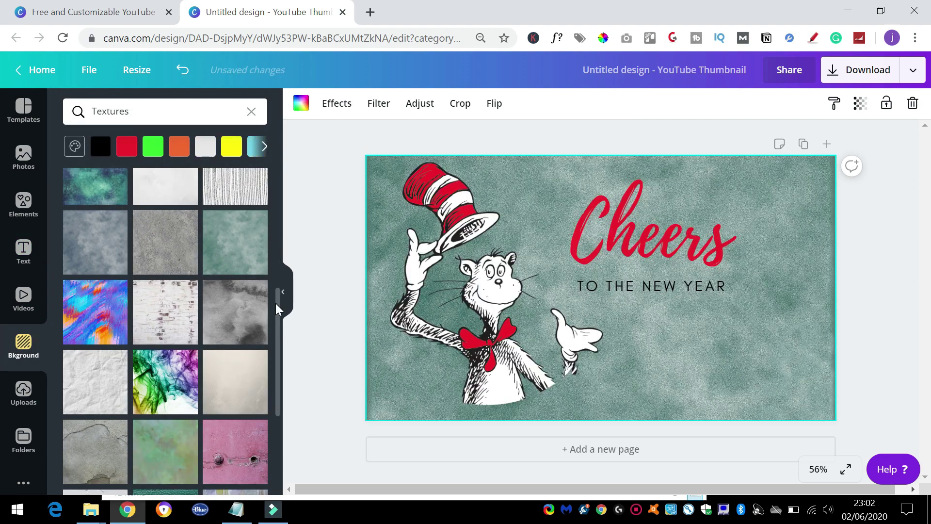
# - Clear the Textures search and try other backgrounds on the thumbnail
pyautogui.click(251, 111)
pyautogui.click(145, 221)
pyautogui.click(206, 222)
pyautogui.click(888, 236)
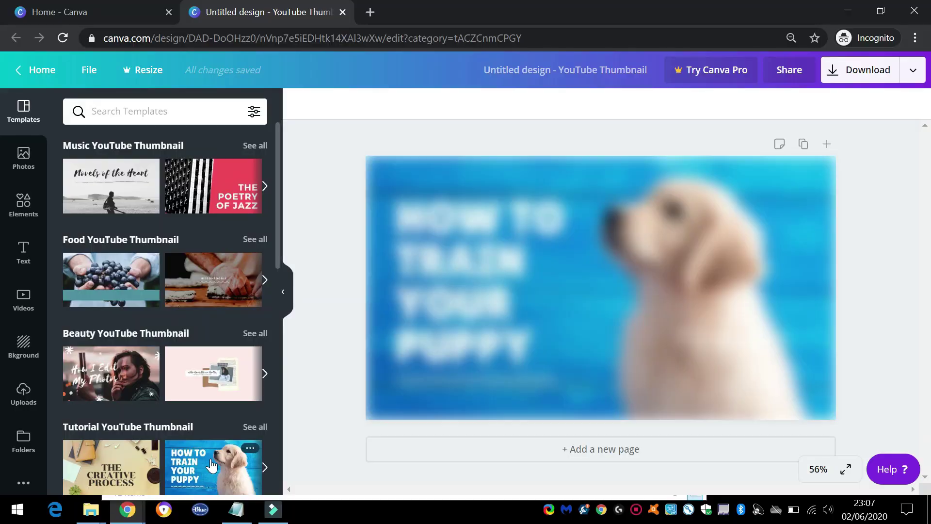
# - Replace the puppy thumbnail's heading with "FREE VERSION" and try the Resize feature on the free account, dismissing the Pro trial offer
pyautogui.click(481, 271)
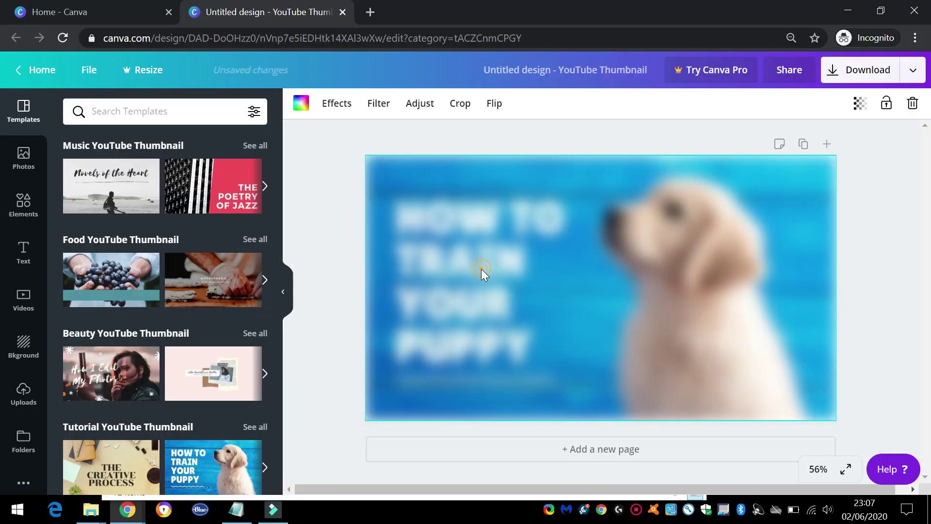
pyautogui.click(481, 267)
pyautogui.write('FREE VERSION')
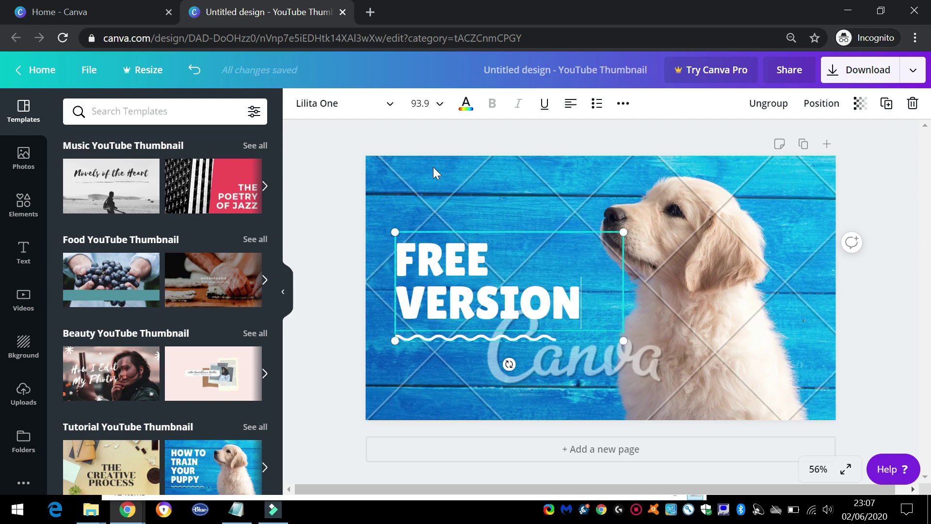
pyautogui.click(441, 194)
pyautogui.click(165, 71)
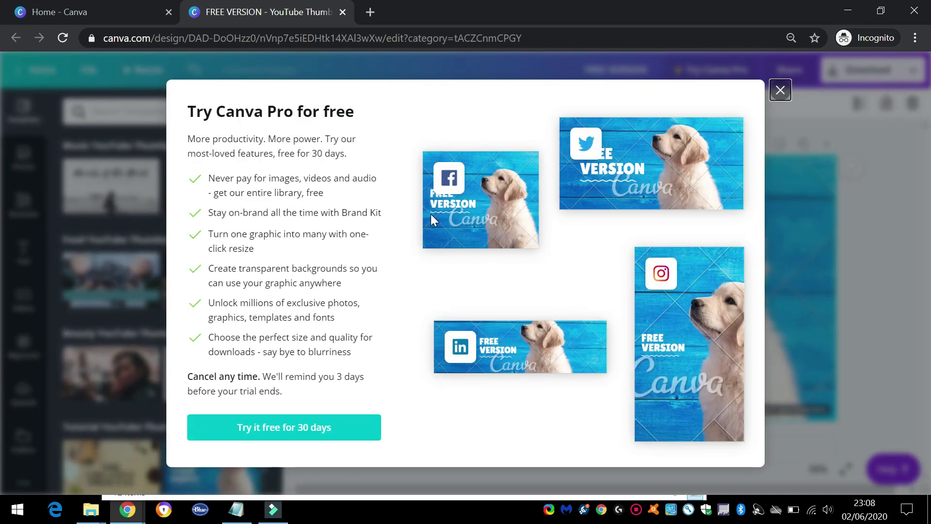
pyautogui.click(780, 90)
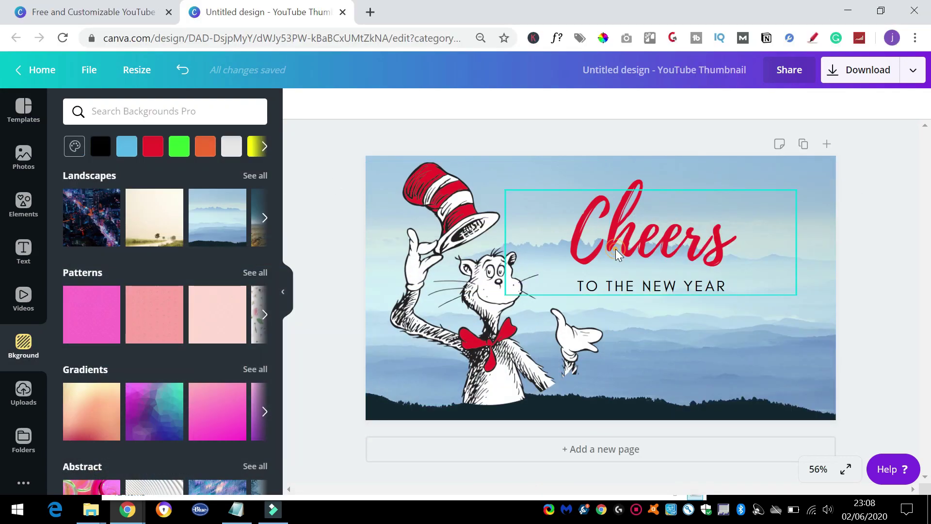
# - Change the word "Cheers" to "Paid Version" in the Cat in the Hat thumbnail and set its font to Staatliches
pyautogui.doubleClick(619, 247)
pyautogui.write('Paid Version')
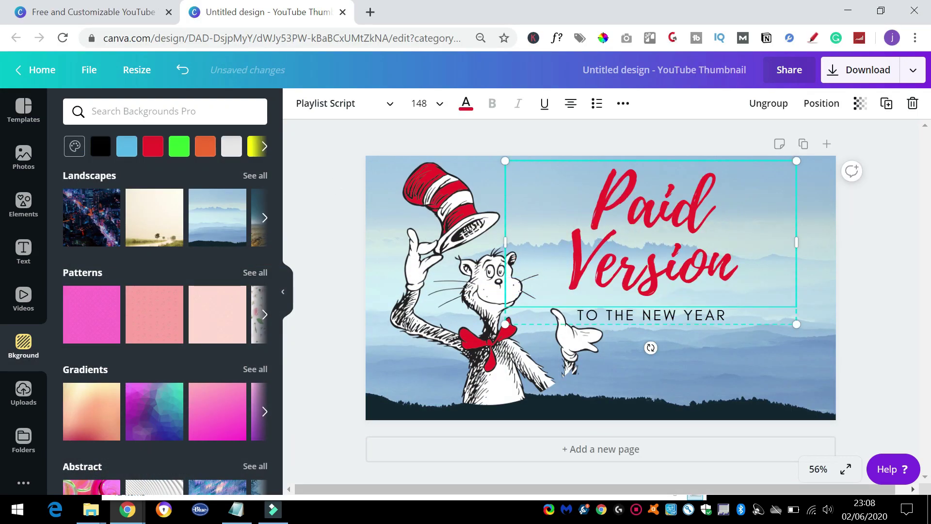
pyautogui.click(373, 103)
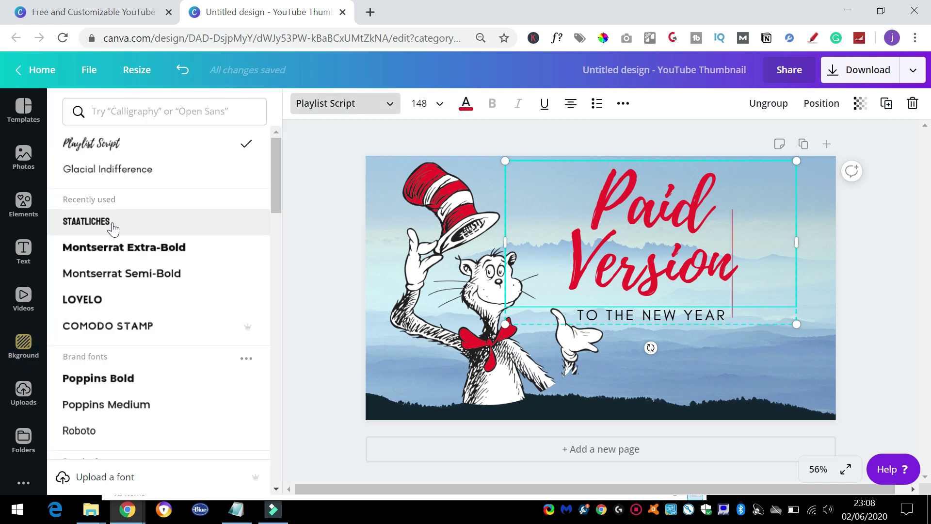
# - Resize the Cat in the Hat thumbnail design to the Facebook Post format
pyautogui.click(137, 71)
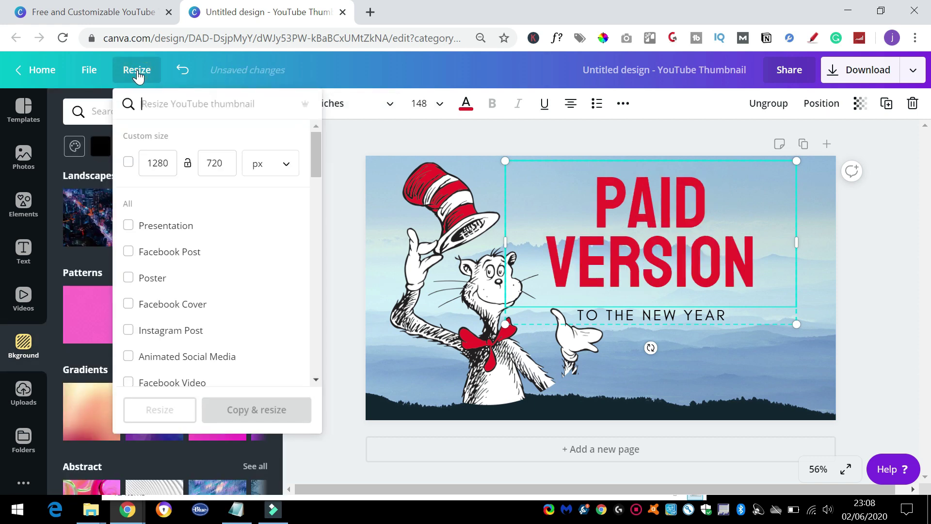
pyautogui.moveTo(316, 160)
pyautogui.mouseDown()
pyautogui.moveTo(324, 271)
pyautogui.moveTo(318, 160)
pyautogui.mouseUp()
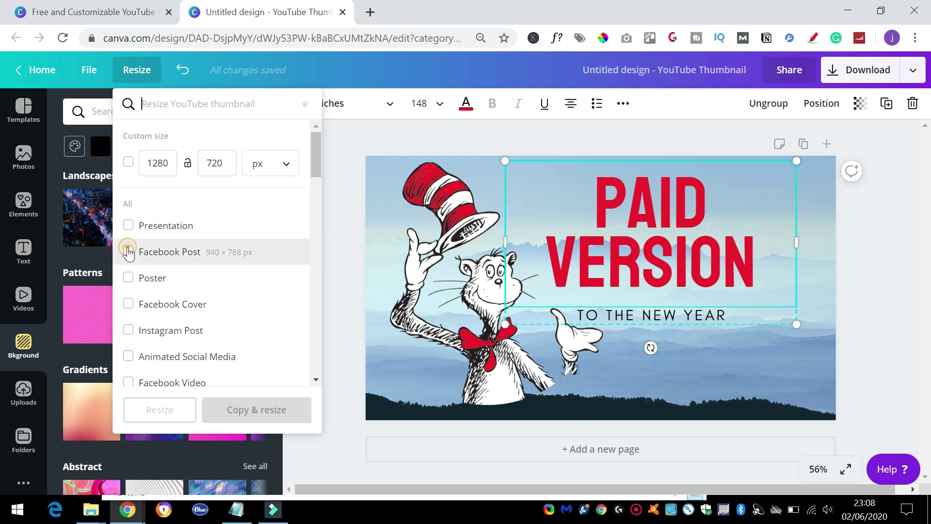
pyautogui.click(128, 251)
pyautogui.click(160, 409)
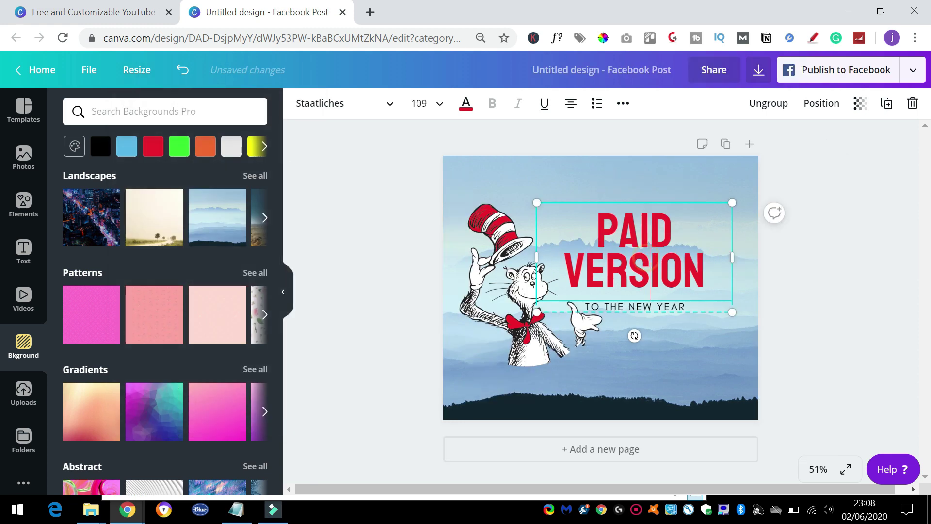
# - Move the text group to the post's upper right, enlarge the cat to about 741 × 741, and align it toward the left edge
pyautogui.moveTo(638, 231); pyautogui.dragTo(647, 202)
pyautogui.moveTo(563, 278); pyautogui.dragTo(557, 282)
pyautogui.moveTo(524, 315); pyautogui.dragTo(508, 275)
pyautogui.moveTo(591, 326); pyautogui.dragTo(676, 410)
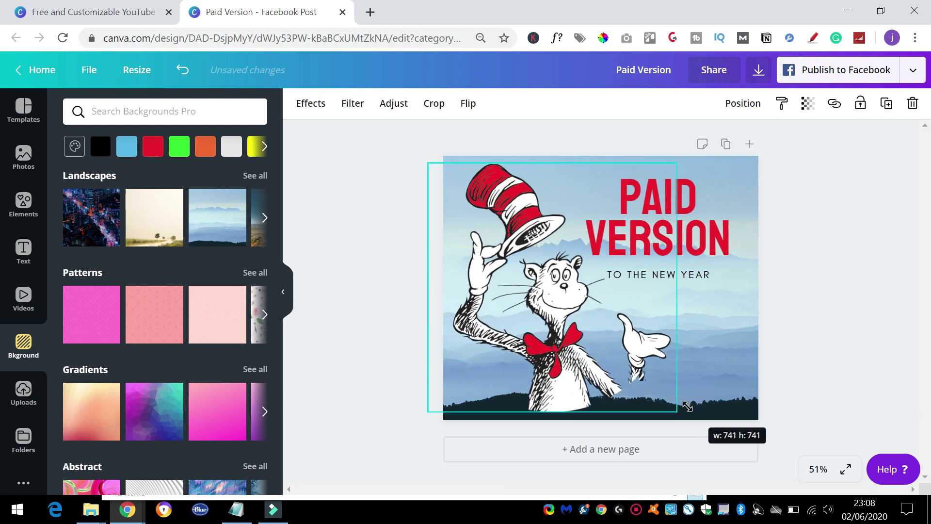
pyautogui.moveTo(606, 357); pyautogui.dragTo(587, 365)
pyautogui.click(677, 339)
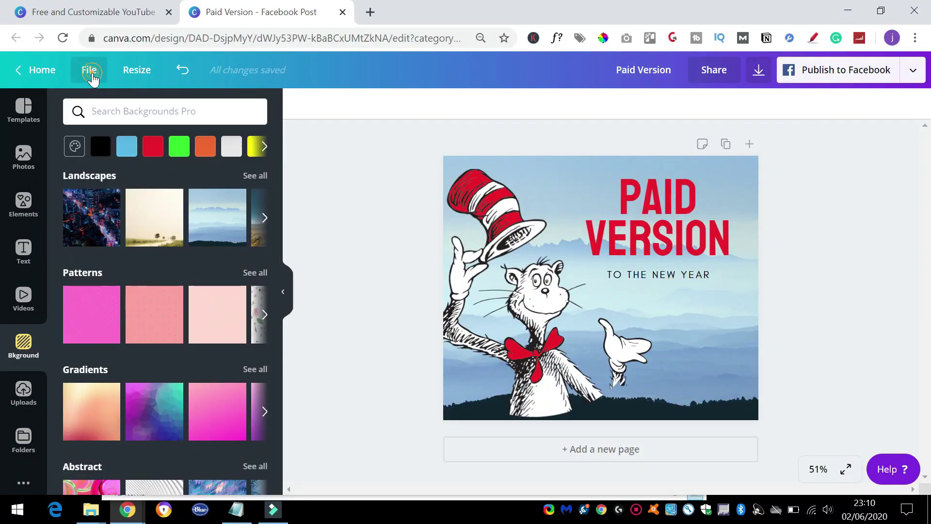
# - Save the Facebook post design to a new folder named "Dr Seuss"
pyautogui.click(91, 75)
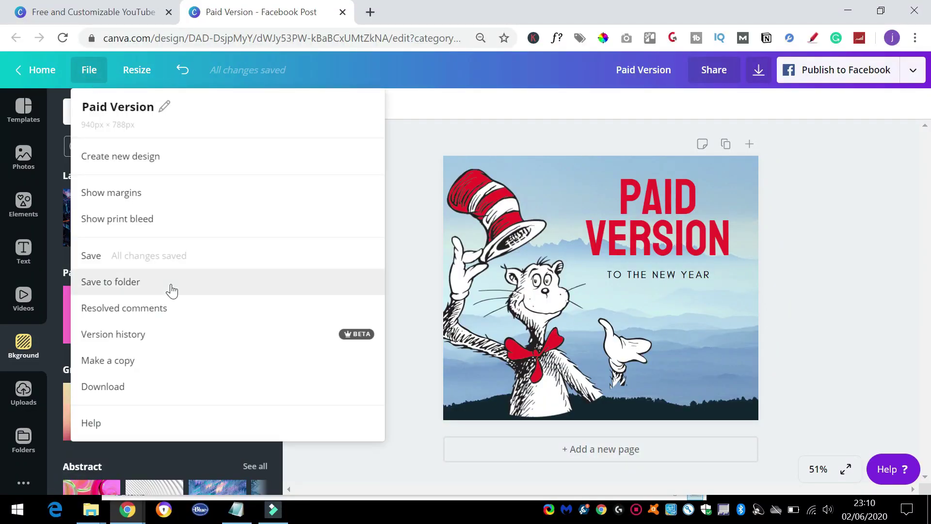
pyautogui.click(158, 280)
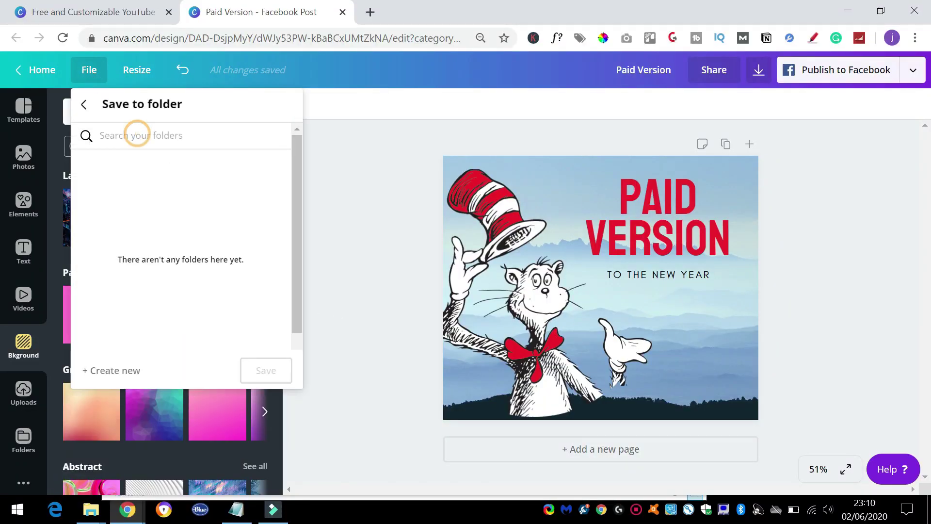
pyautogui.click(120, 369)
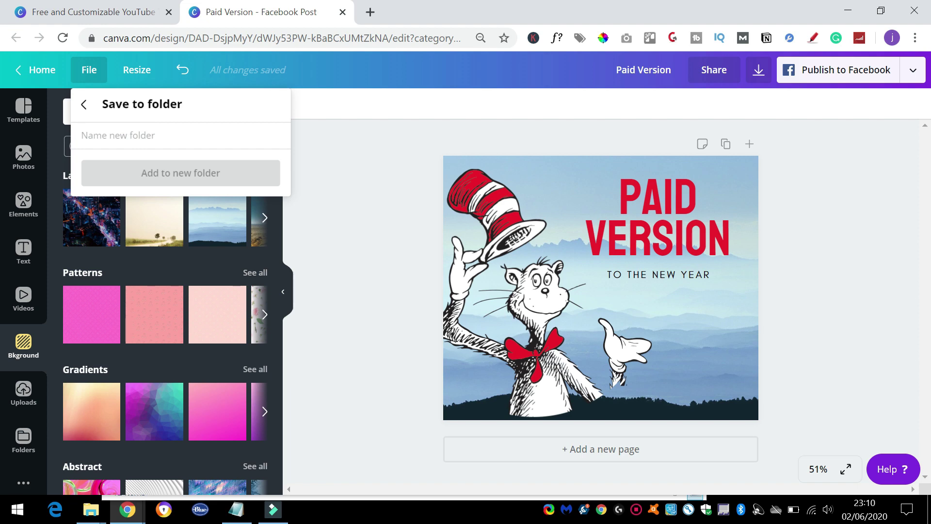
pyautogui.write('Dr')
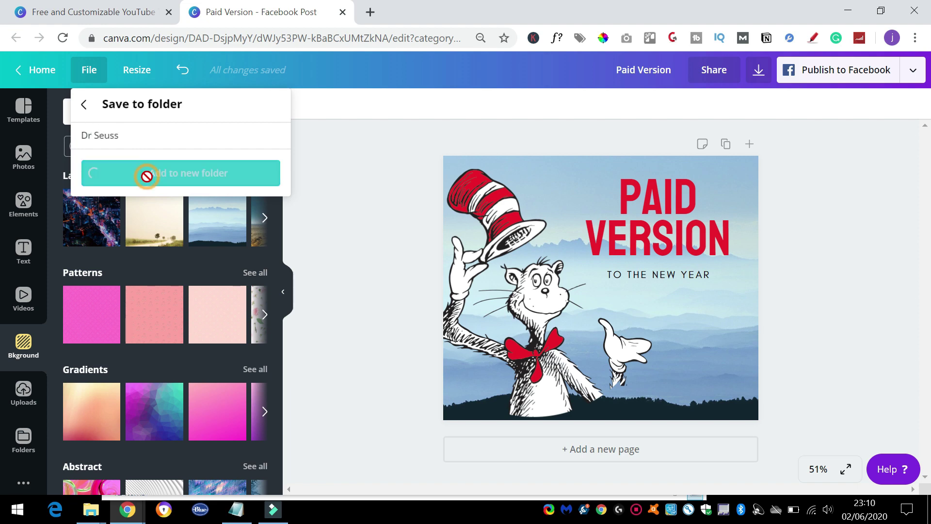
# - Return to the Canva home page and open the Dr Seuss folder to view the saved design
pyautogui.click(93, 15)
pyautogui.click(87, 76)
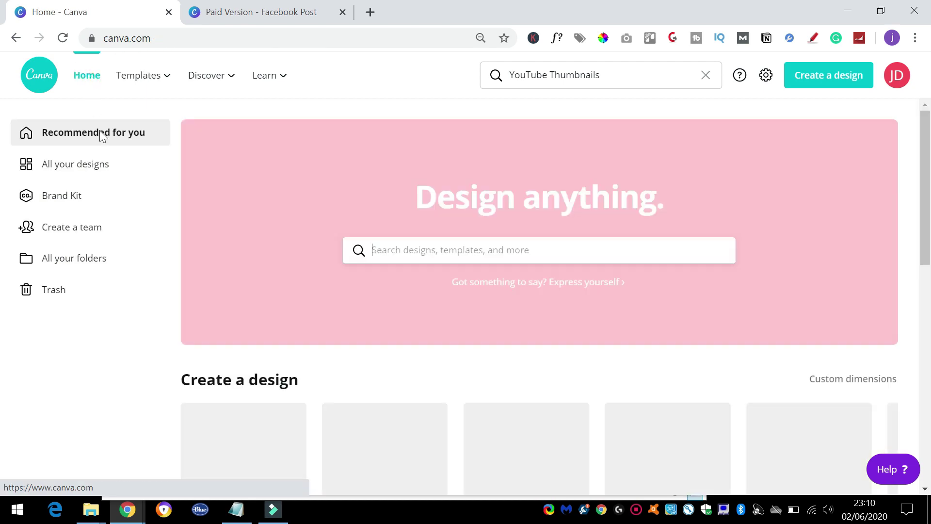
pyautogui.click(79, 259)
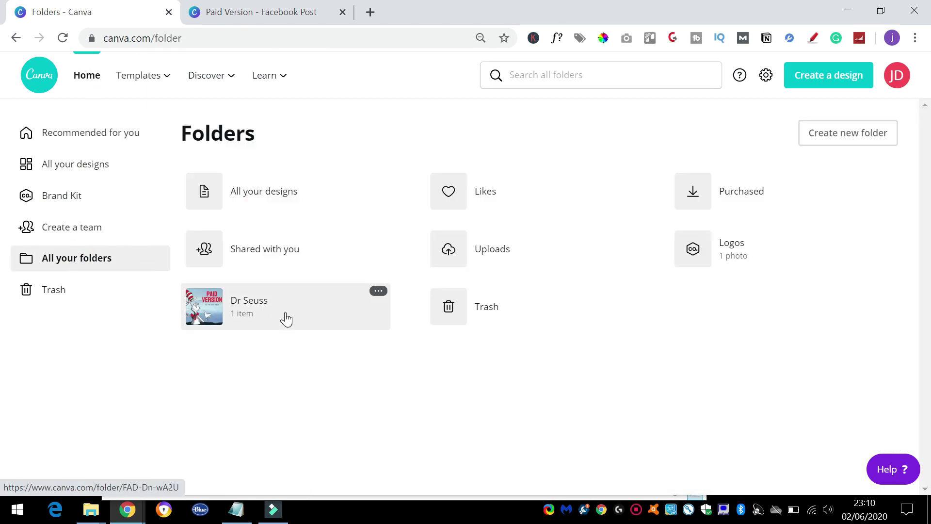
pyautogui.click(285, 316)
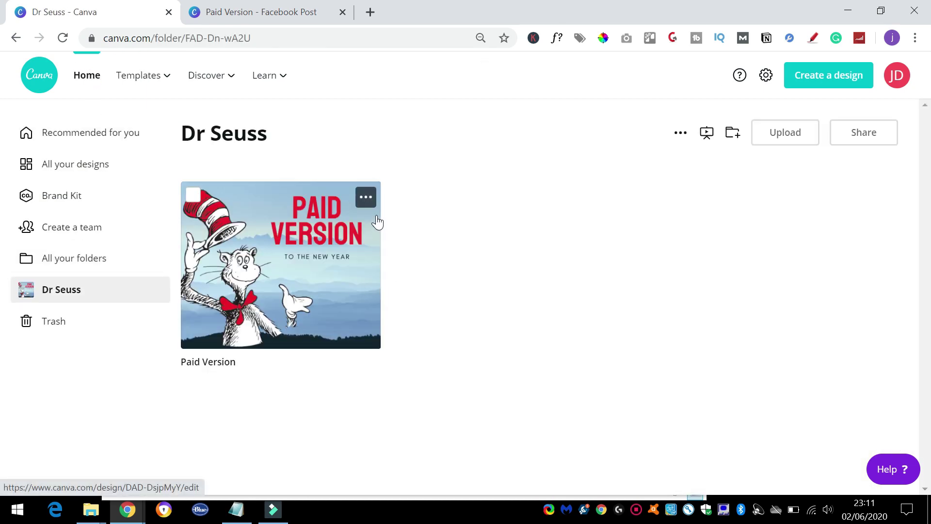